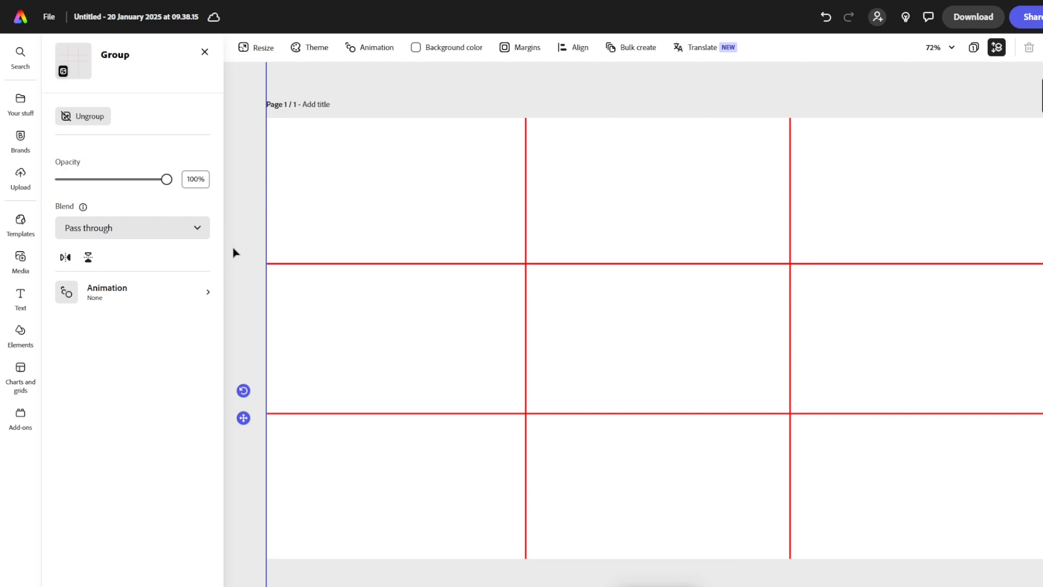
left_click(232, 253)
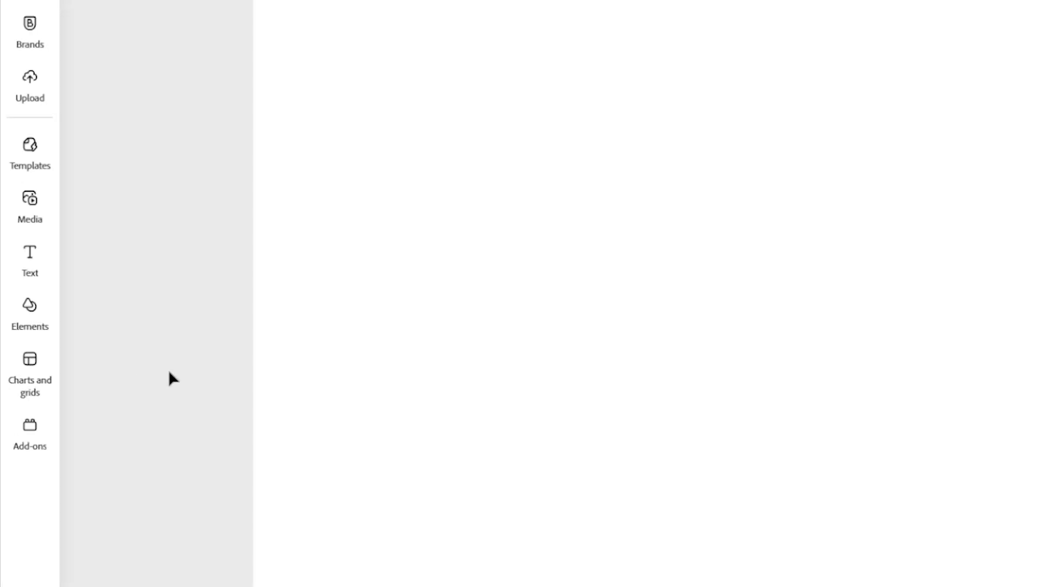
Step: Add a three-column and a three-row image grid to the blank page
mouse_move(21, 372)
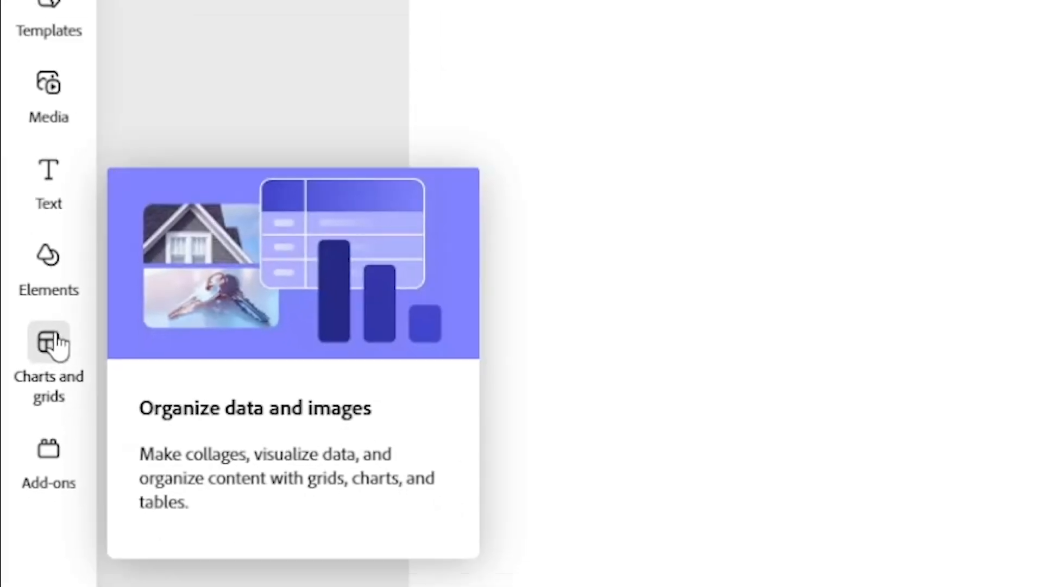
left_click(73, 348)
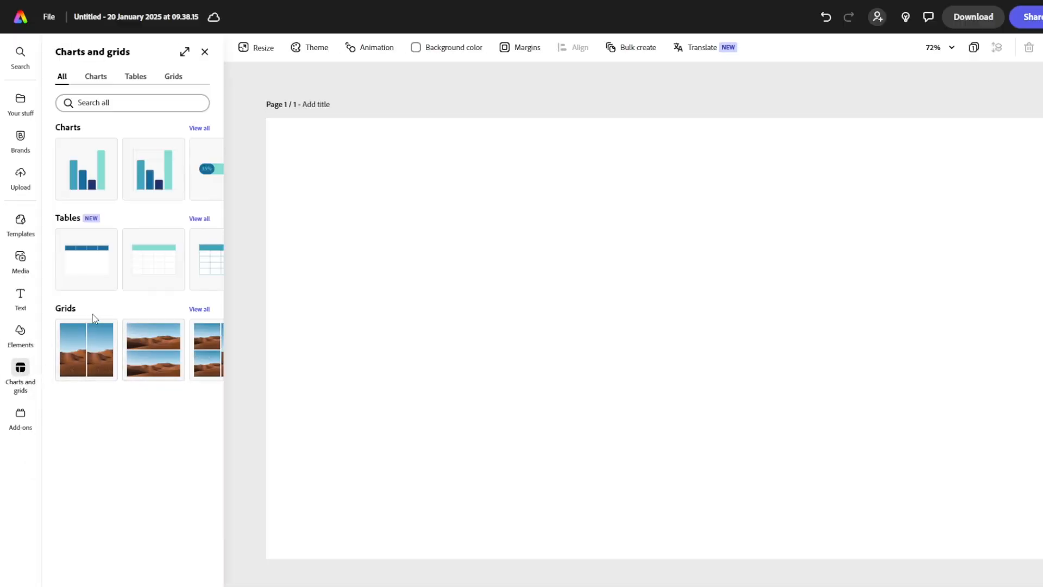
left_click(197, 311)
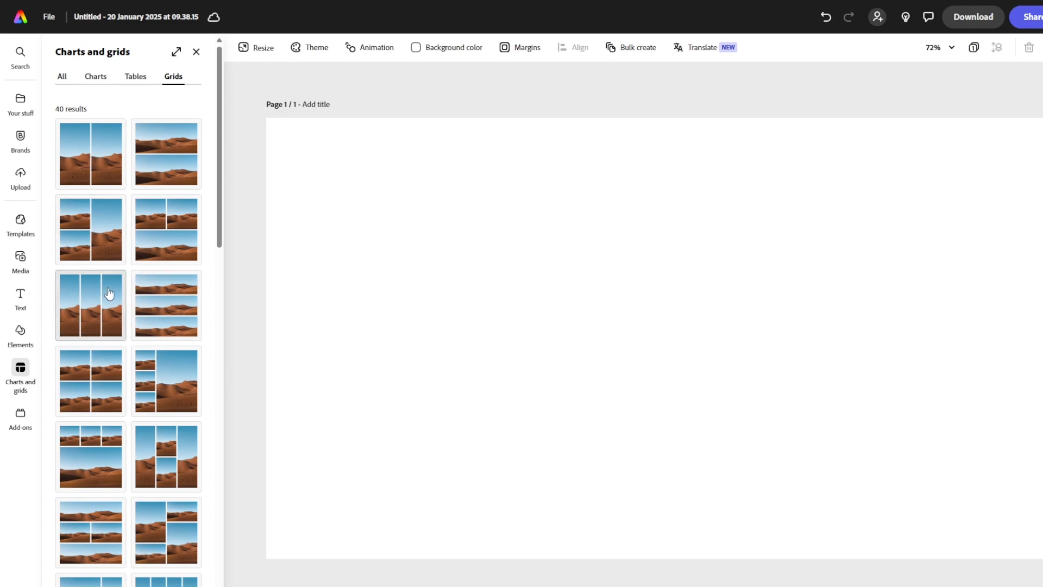
left_click(90, 304)
Step: Move the three-row grid to the page's upper-left corner and enlarge it to fill the whole page
left_click_drag(676, 274, 393, 159)
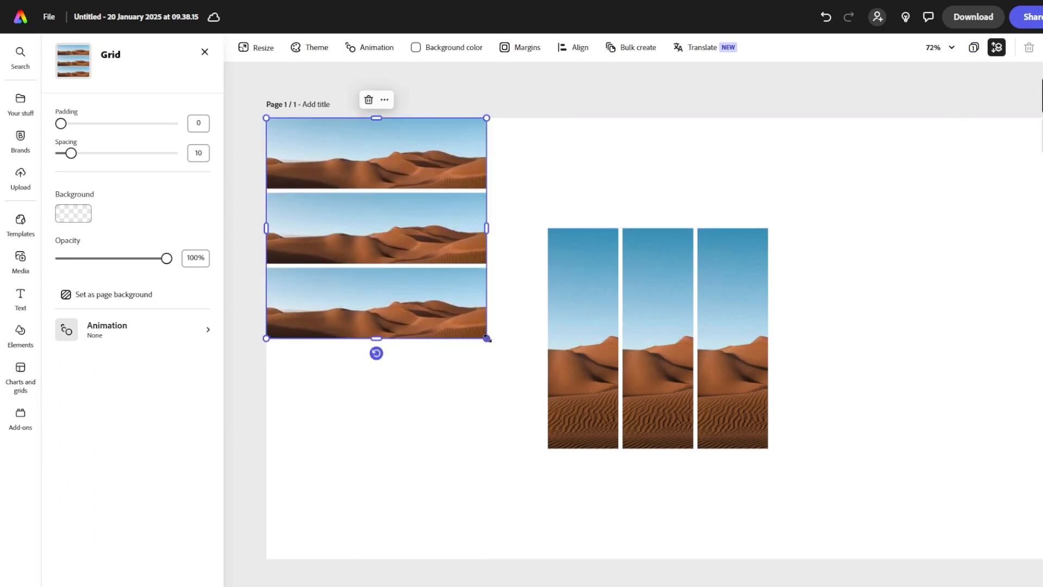
left_click_drag(487, 338, 687, 577)
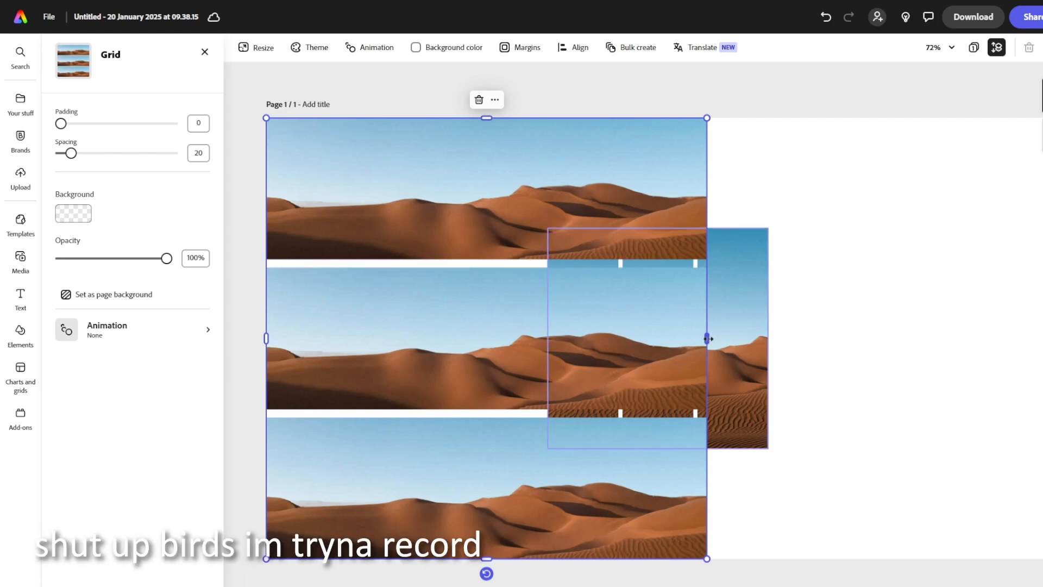
left_click_drag(707, 338, 1042, 337)
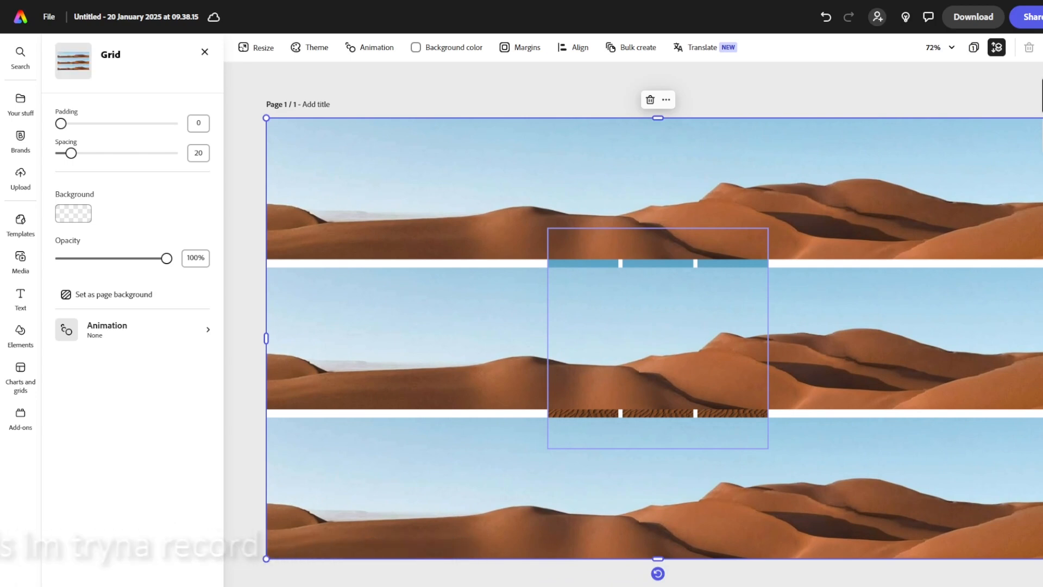
Step: Align the three-column grid with the page's upper-left corner and enlarge it to cover the page over the three-row grid
left_click(1042, 135)
left_click_drag(720, 331, 438, 221)
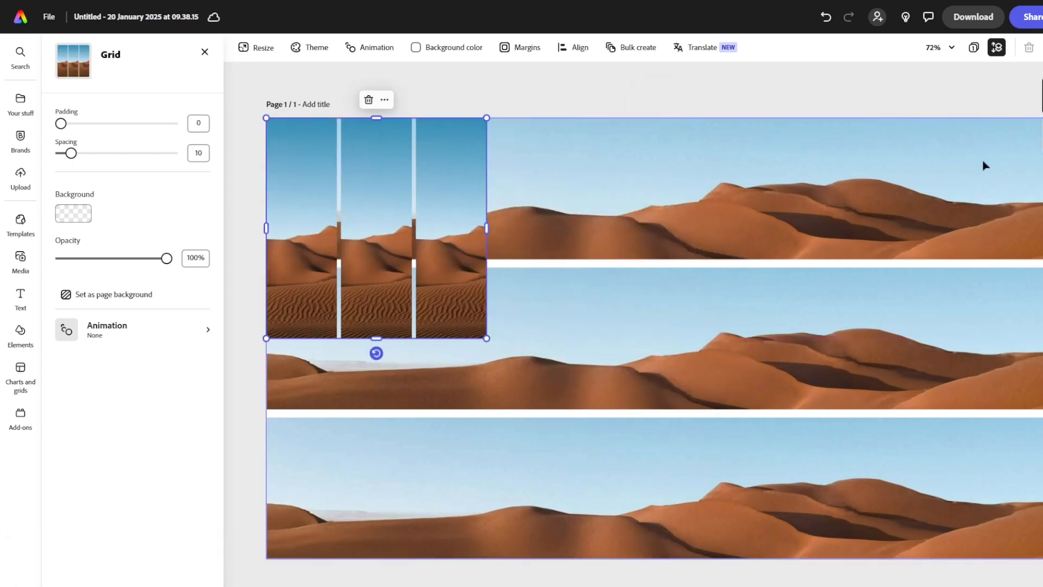
left_click_drag(487, 338, 706, 558)
left_click_drag(706, 338, 1042, 338)
key("Escape")
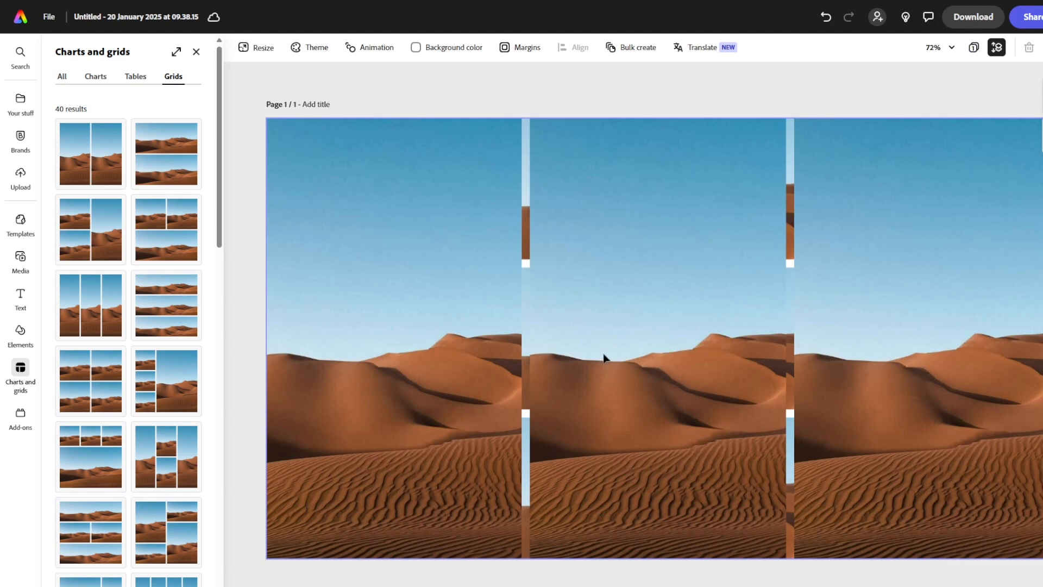
left_click(525, 266)
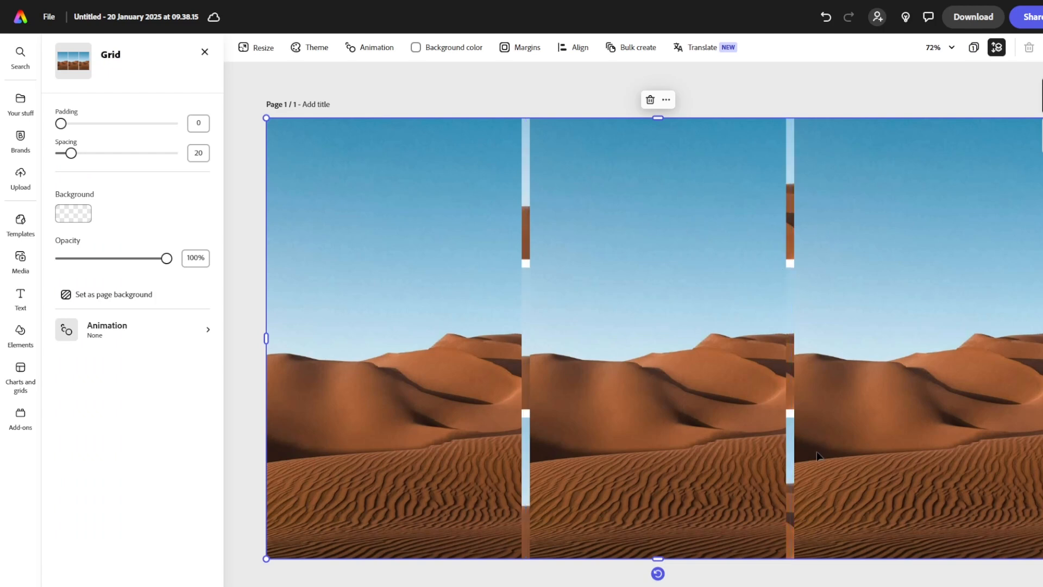
left_click(794, 101)
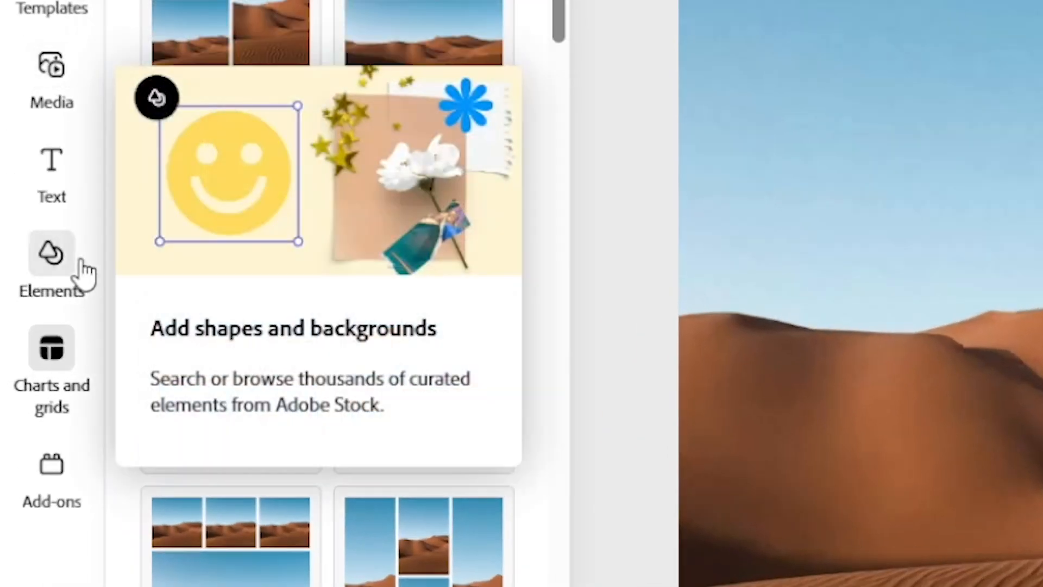
Step: Search the elements for "line" and add the plain solid line shape to the page
left_click(55, 254)
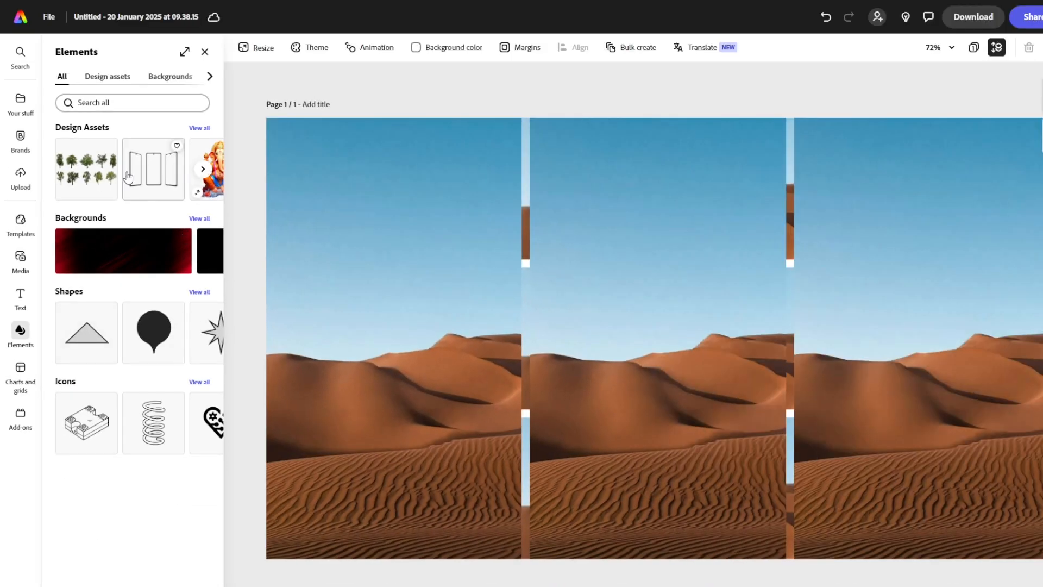
left_click(153, 104)
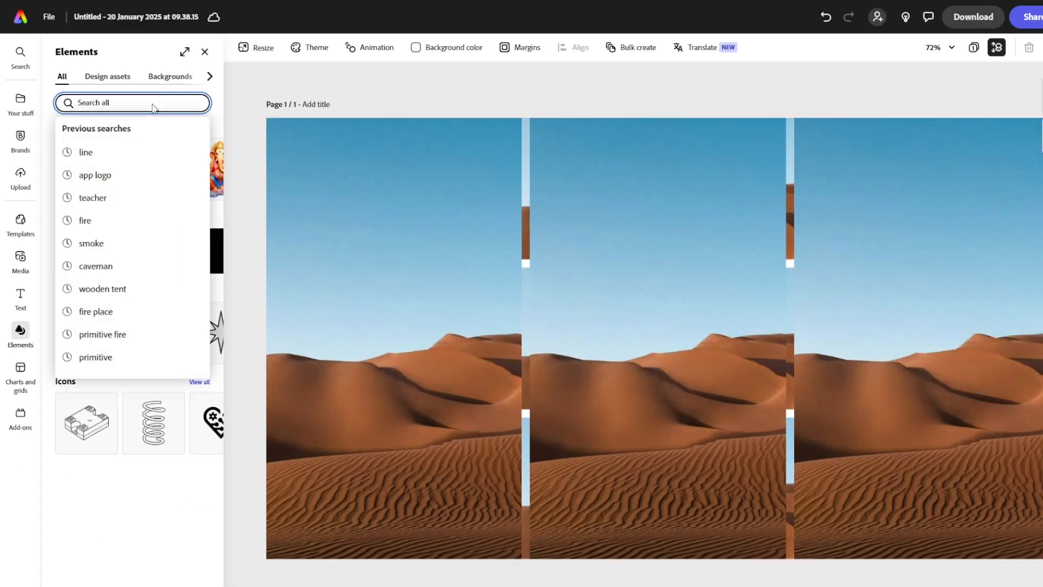
type("line")
key("Return")
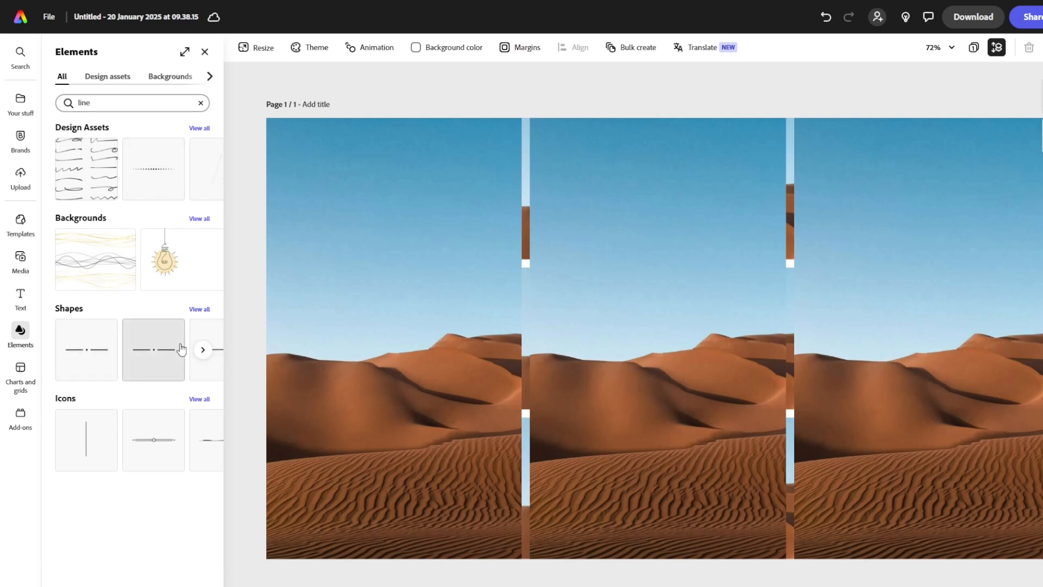
left_click(200, 352)
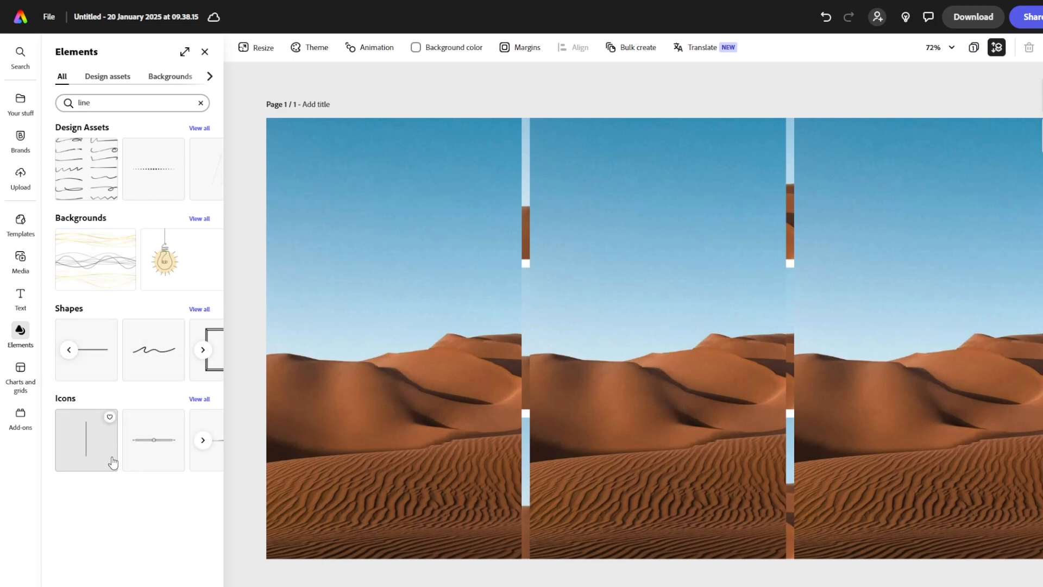
left_click(92, 350)
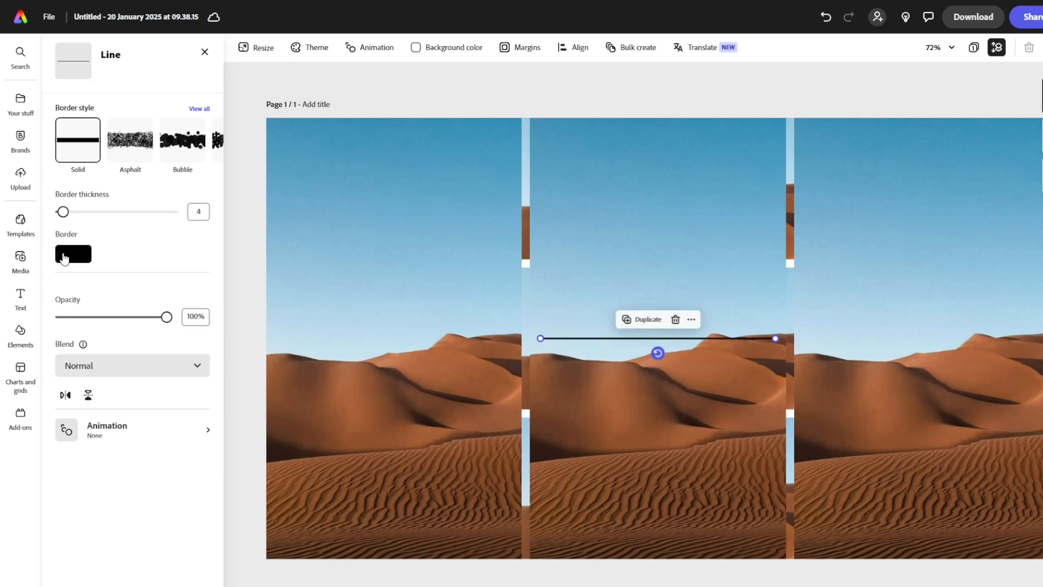
Step: Set the line's border color to cyan, #00E9FF
left_click(64, 258)
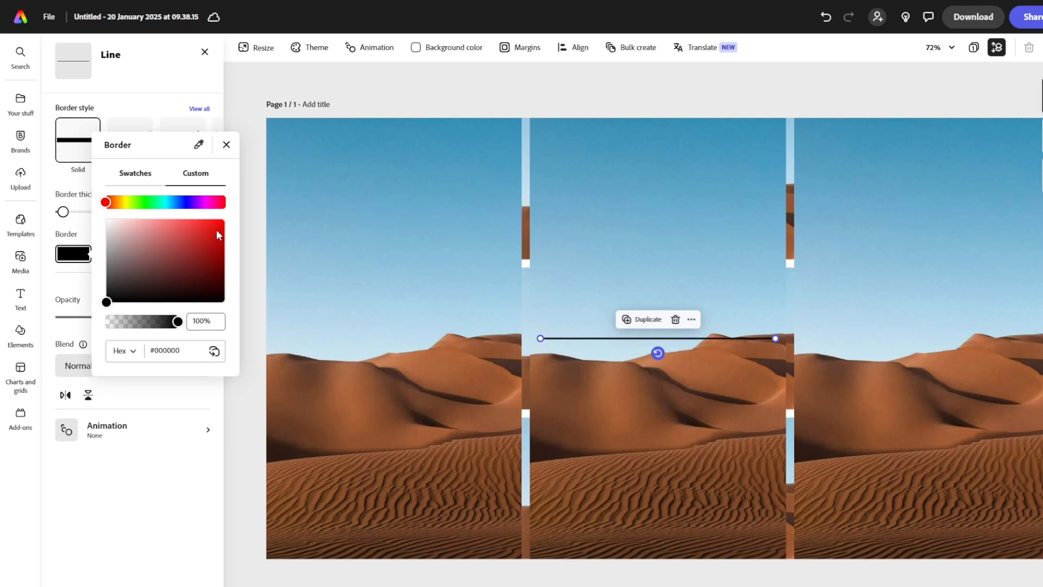
mouse_move(217, 234)
left_mouse_down()
mouse_move(212, 227)
mouse_move(230, 220)
left_mouse_up()
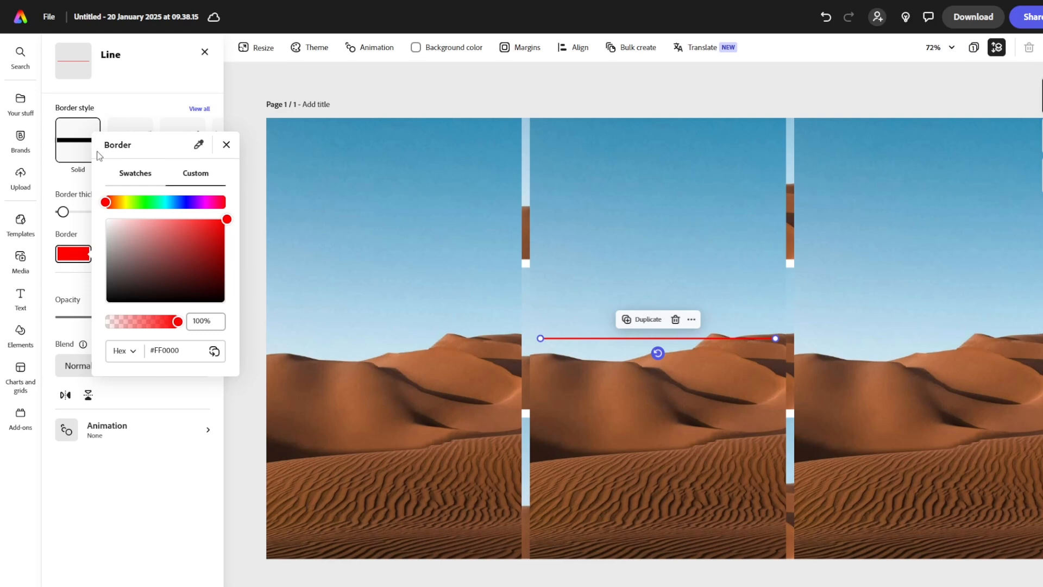
left_click(169, 202)
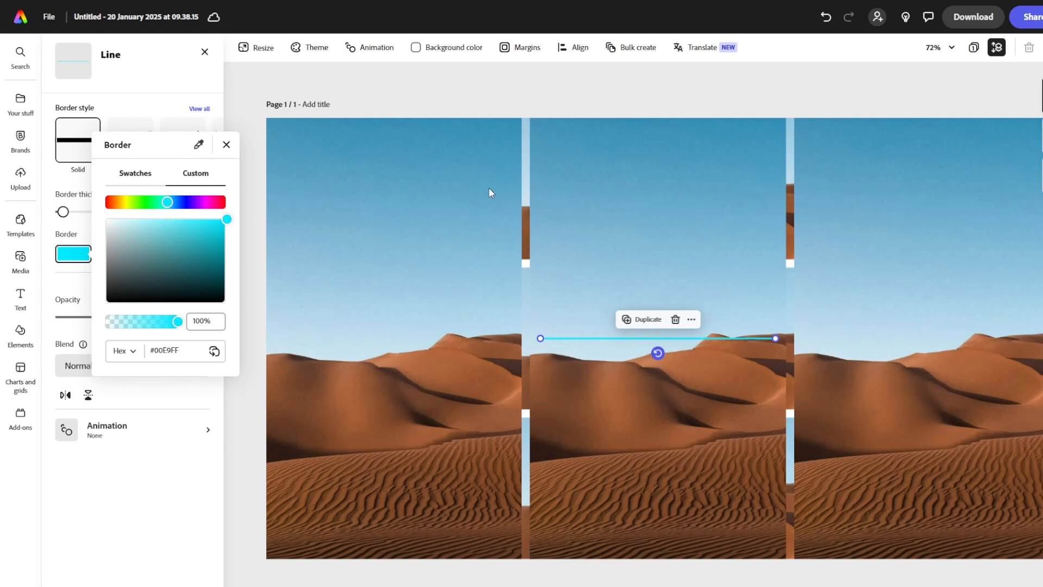
Step: Stretch the cyan line across the page along the upper row gap and place a duplicate along the lower row gap
left_click(615, 340)
left_click_drag(617, 341, 340, 263)
left_click_drag(501, 263, 1011, 266)
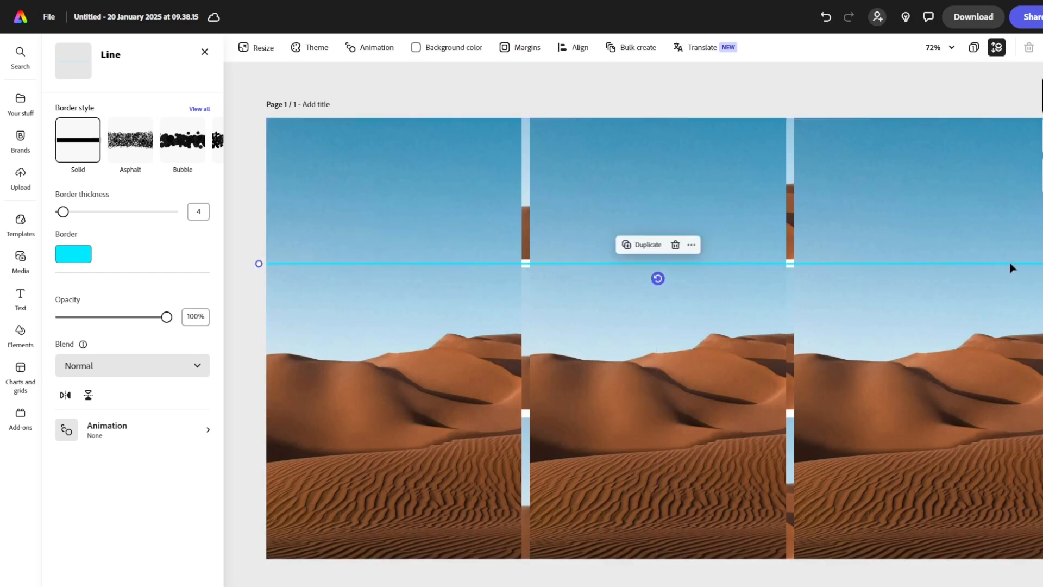
left_click(650, 243)
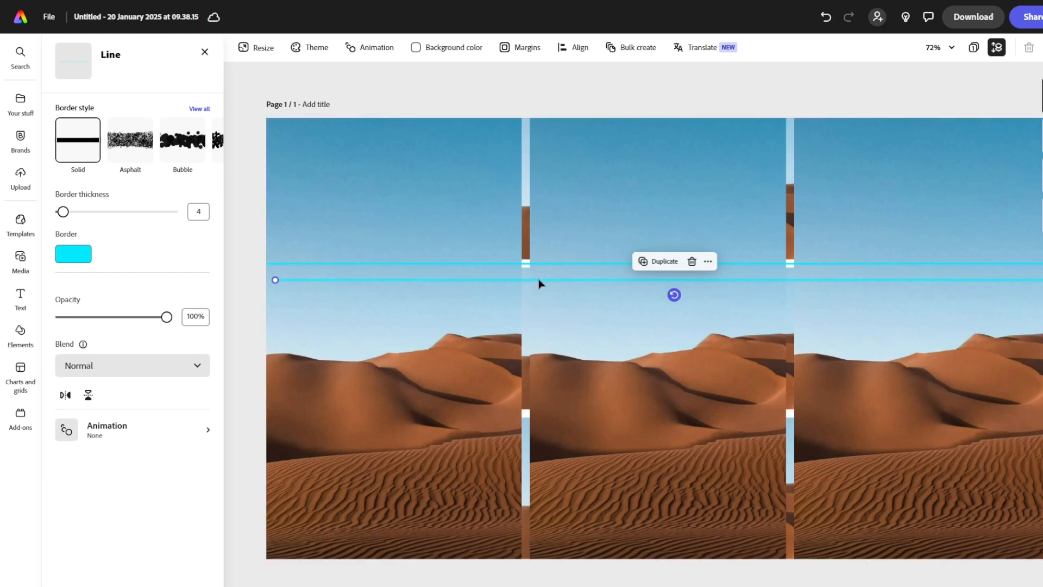
left_click_drag(540, 281, 531, 415)
Step: Duplicate the line, rotate the copy to vertical on the first column gap, and place another copy on the second column gap
left_click(637, 394)
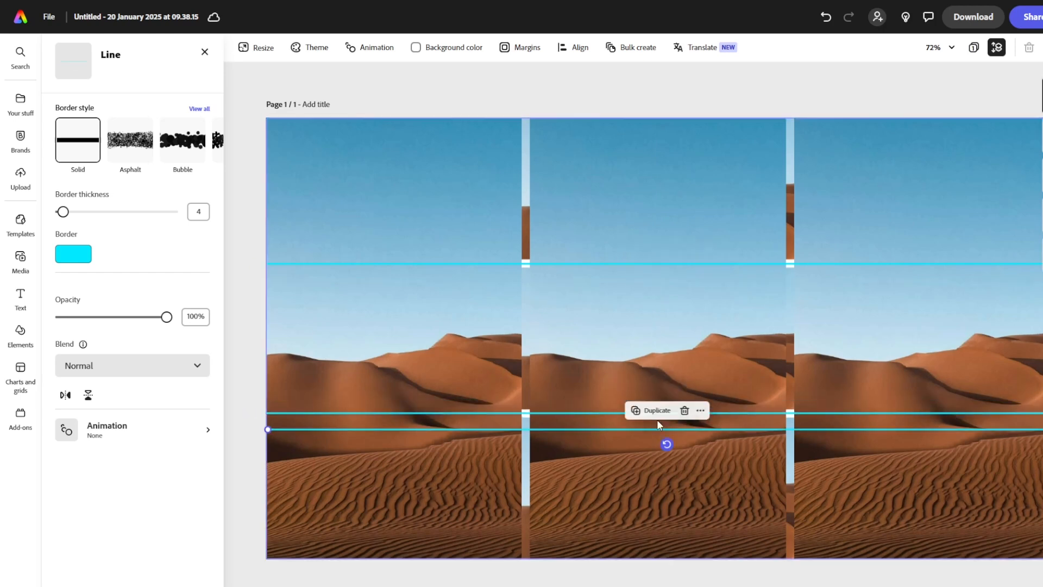
left_click_drag(667, 443, 723, 413)
left_click_drag(673, 302, 526, 308)
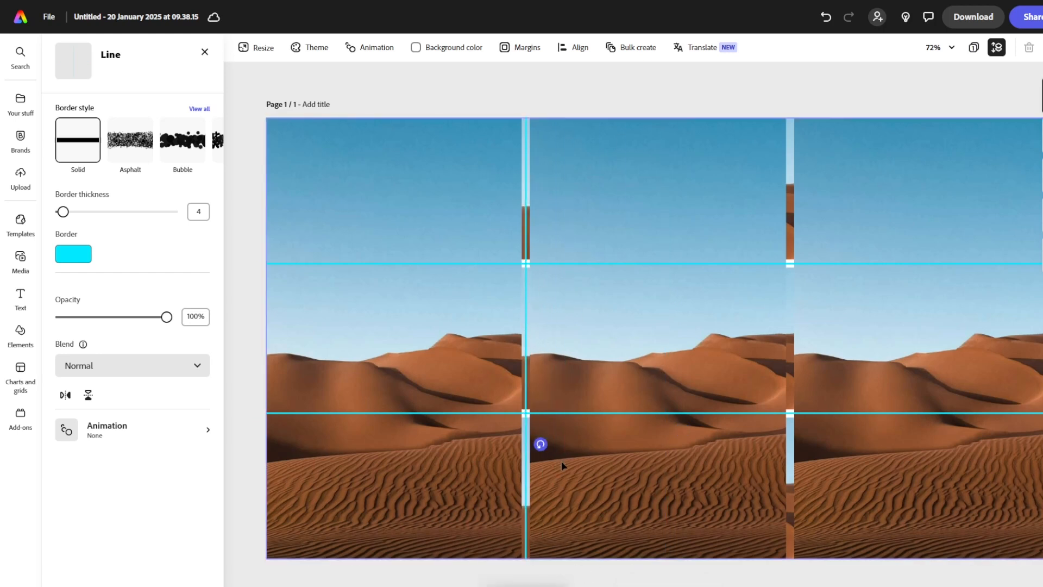
key("ctrl+d")
left_click_drag(540, 377, 792, 357)
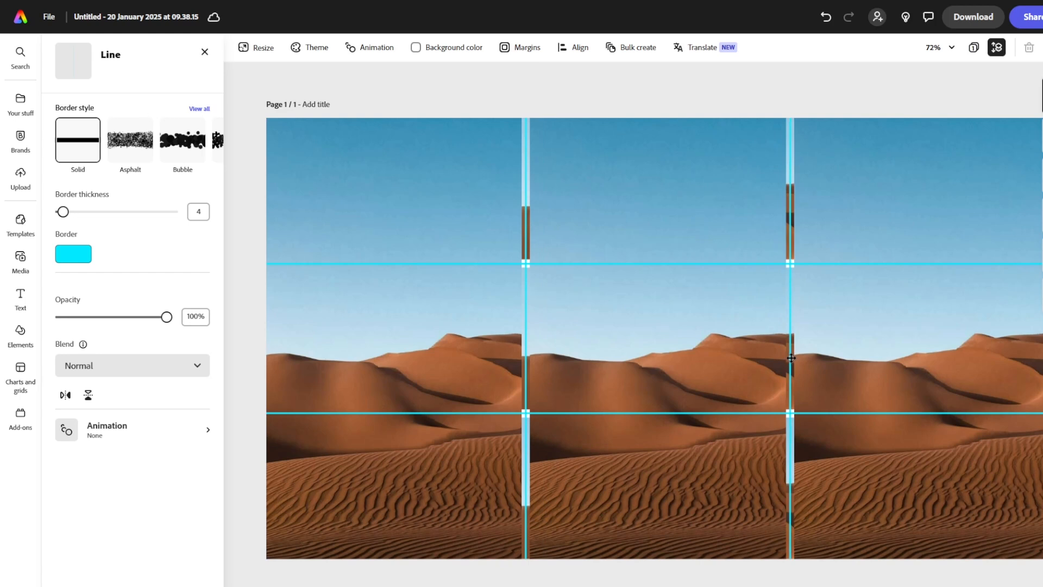
left_click(679, 90)
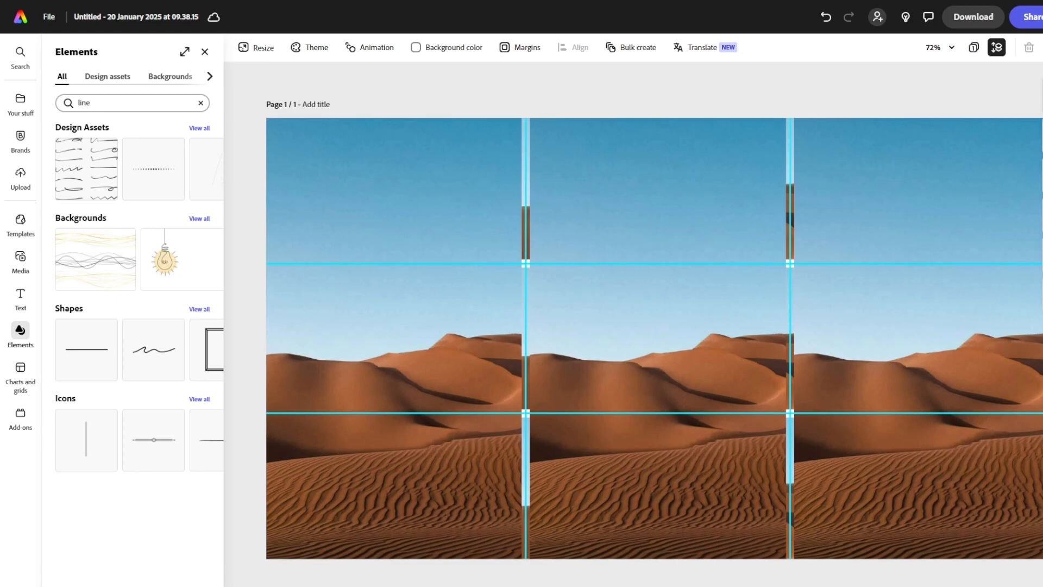
Step: Remove the three-column and three-row image grids from beneath the cyan lines
left_click(1042, 255)
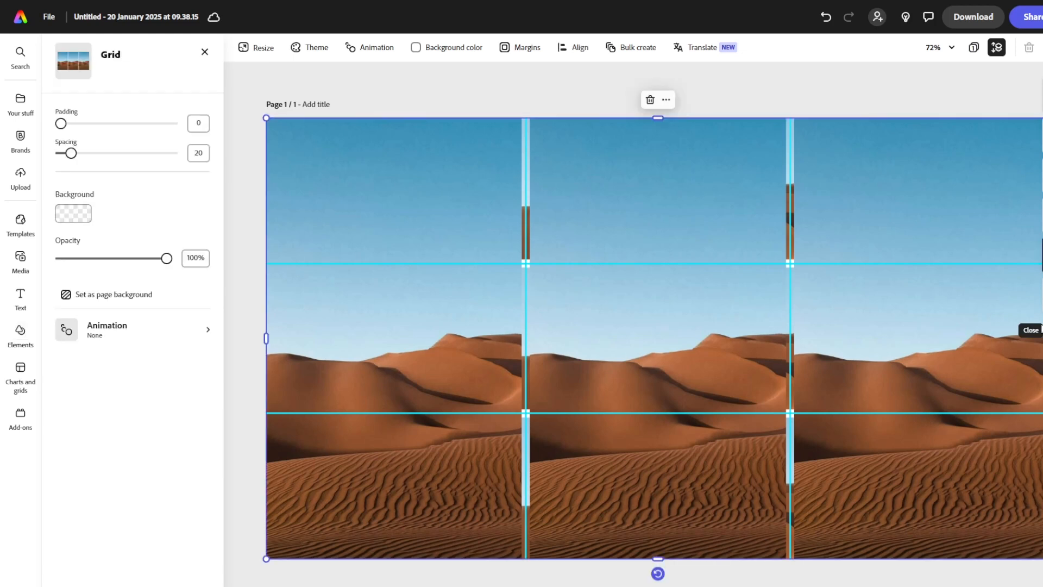
key("ctrl+z")
key("ctrl+z")
key("ctrl+z")
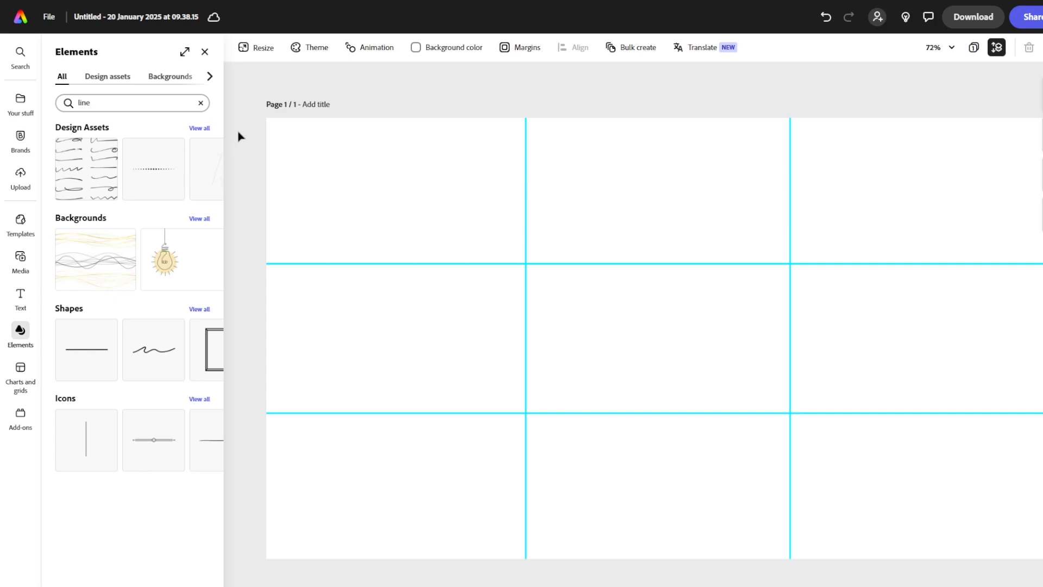
Step: Group the four cyan lines and lower the group's opacity
left_click_drag(240, 133, 864, 508)
left_click(223, 233)
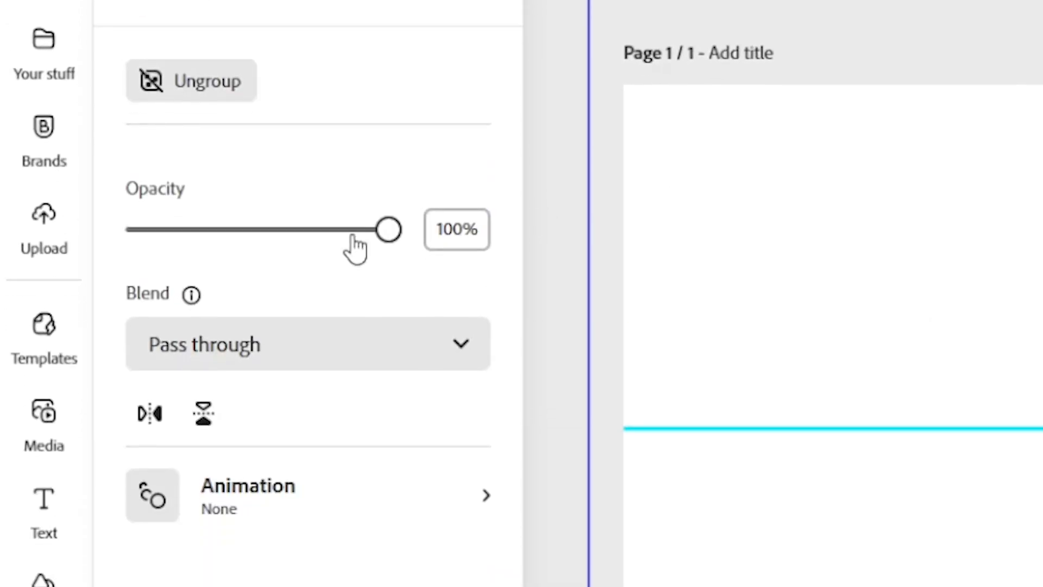
left_click(351, 426)
left_click_drag(352, 242, 243, 291)
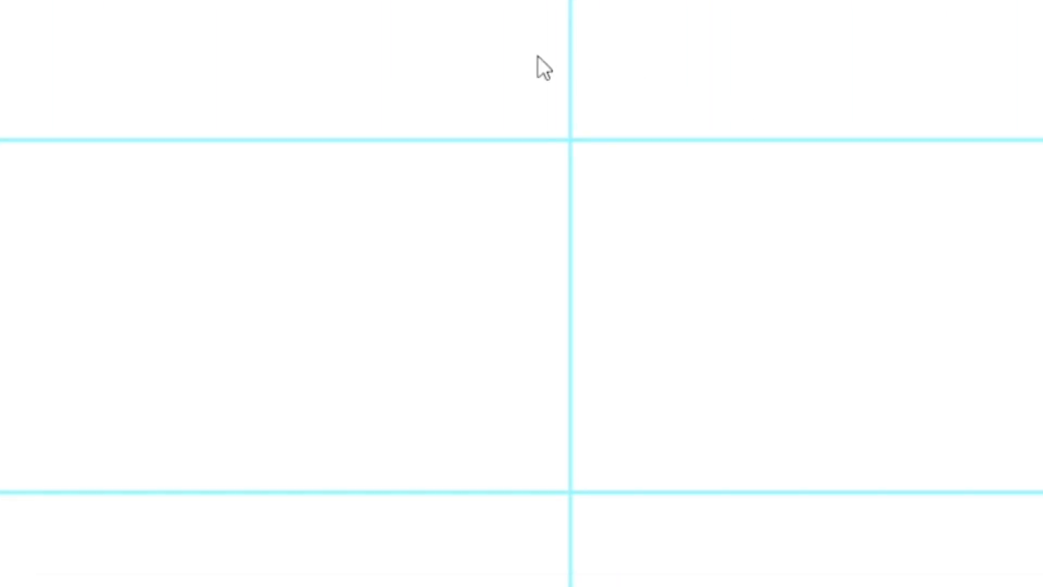
Step: Lock the group of cyan guide lines and try to move it
right_click(1042, 348)
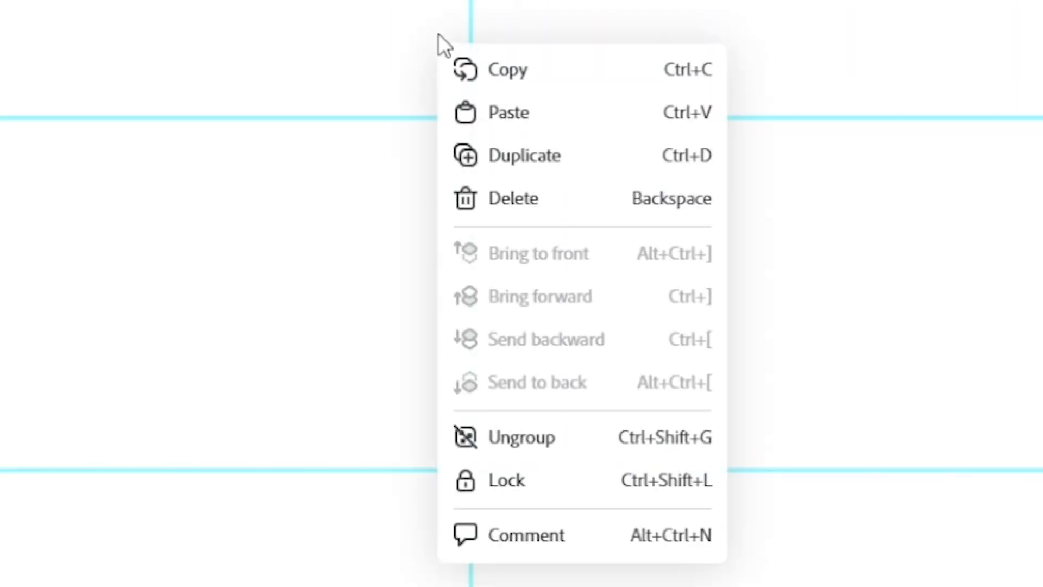
left_click(557, 479)
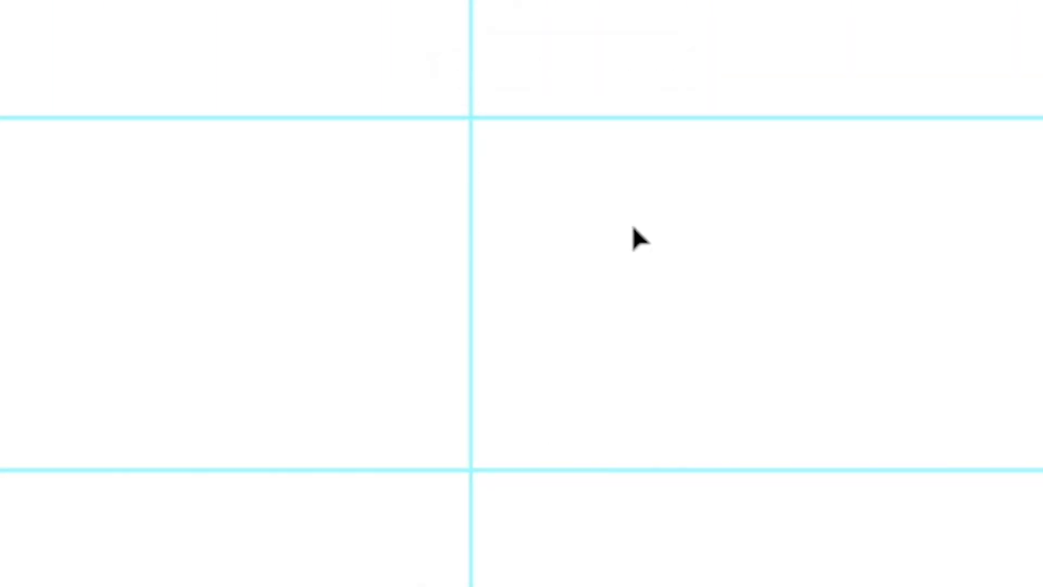
left_click_drag(489, 121, 217, 162)
left_click_drag(840, 235, 481, 468)
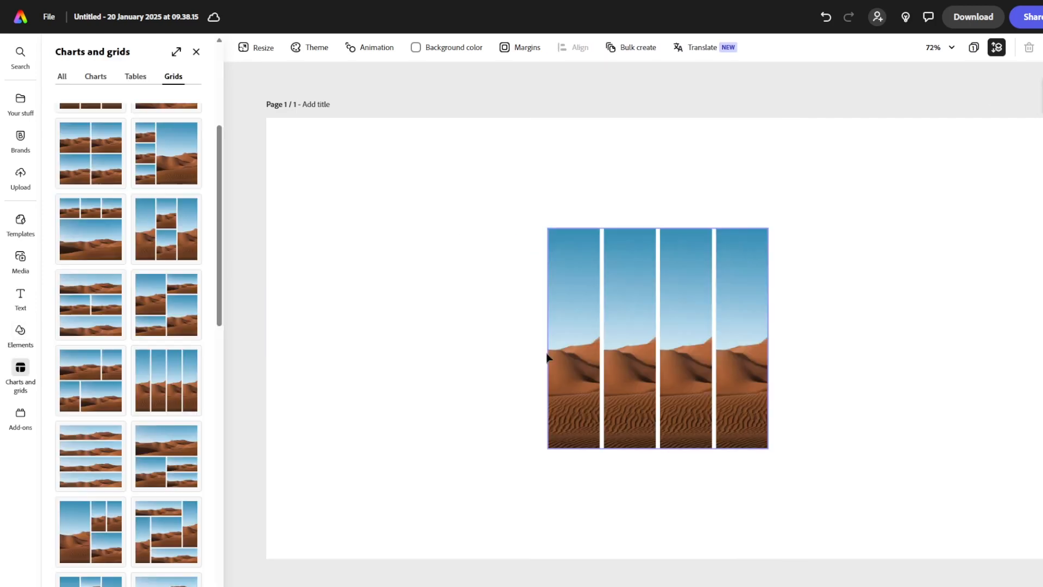
Step: Align the four-column image grid with the page's top-left corner and enlarge it to fill the page's full height and width
left_click(640, 350)
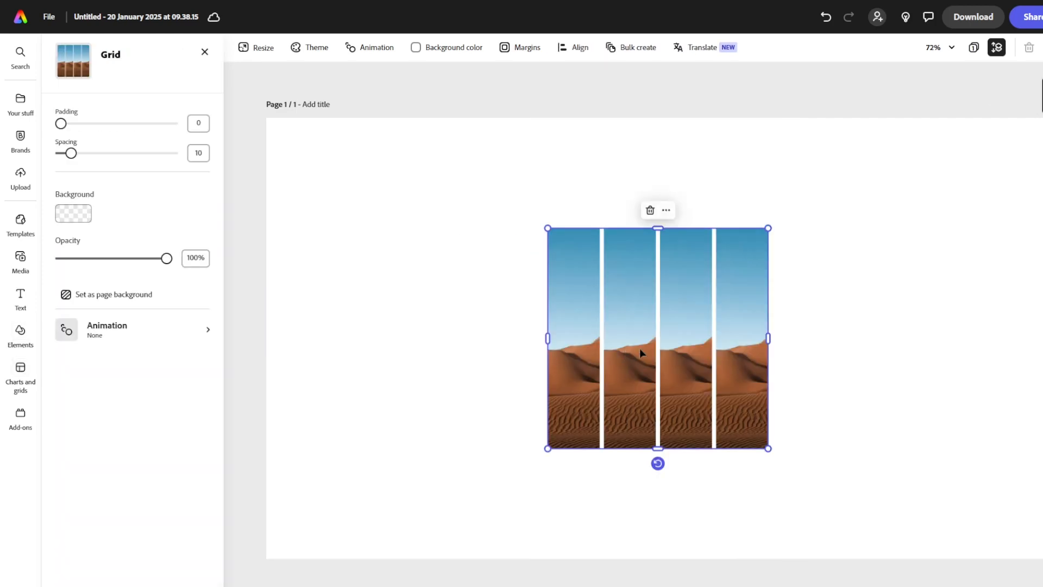
left_click_drag(640, 350, 331, 240)
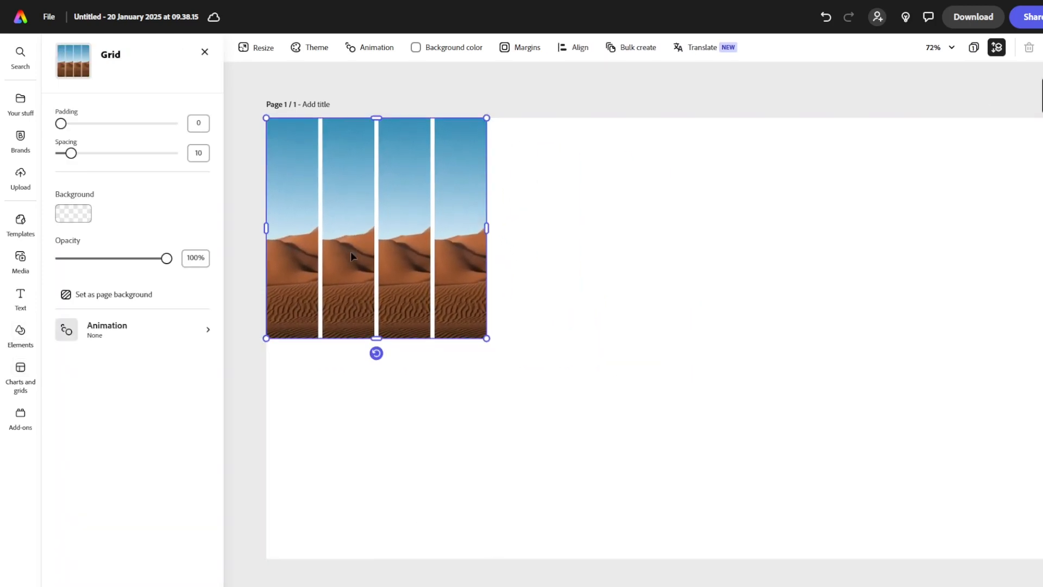
left_click_drag(487, 339, 680, 583)
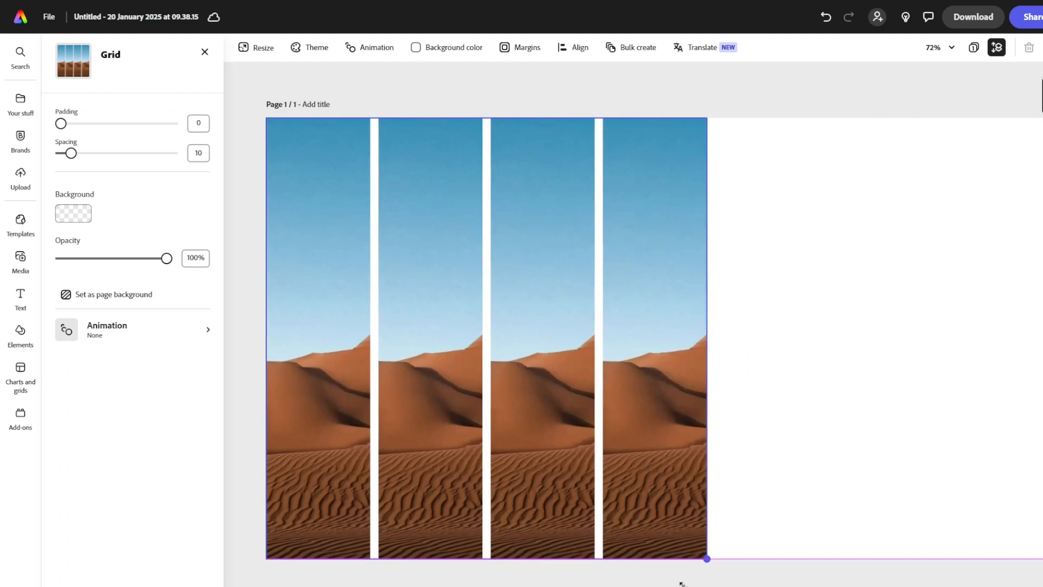
left_click_drag(707, 339, 1042, 363)
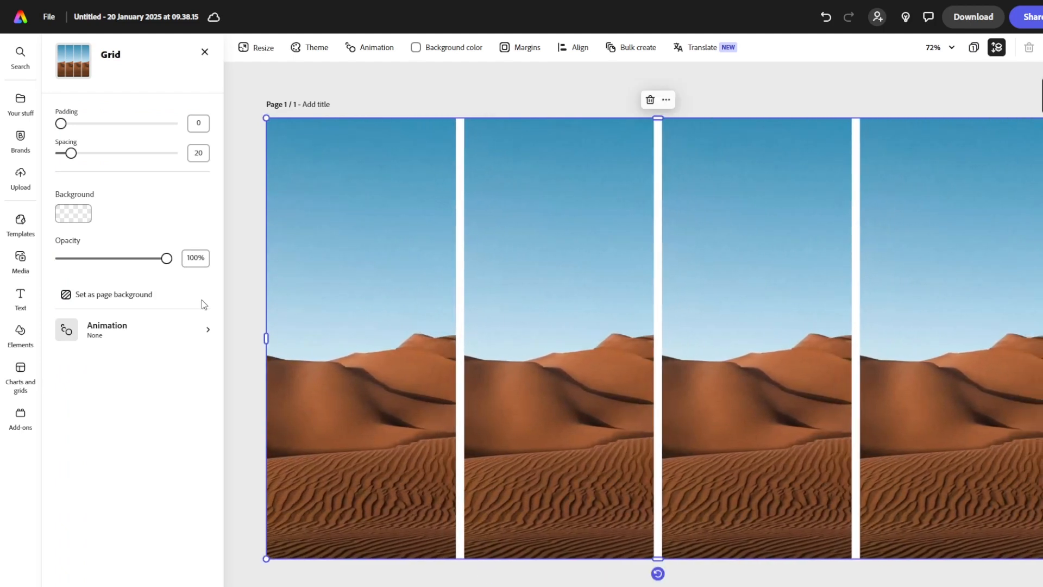
Step: Add the four-row image grid from the grid library and stretch it over the whole page on top of the four-column grid
left_click(205, 52)
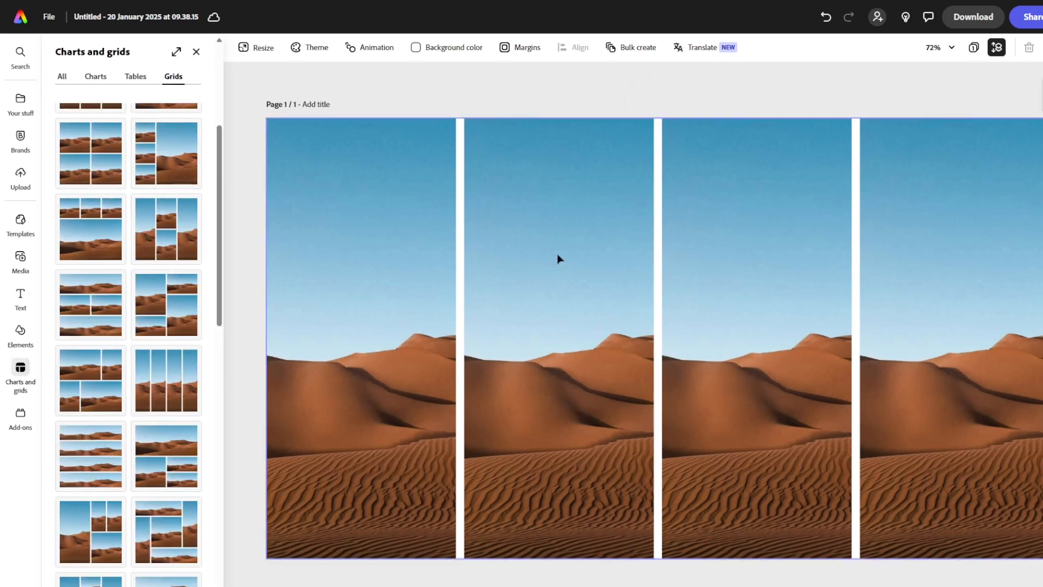
left_click(74, 469)
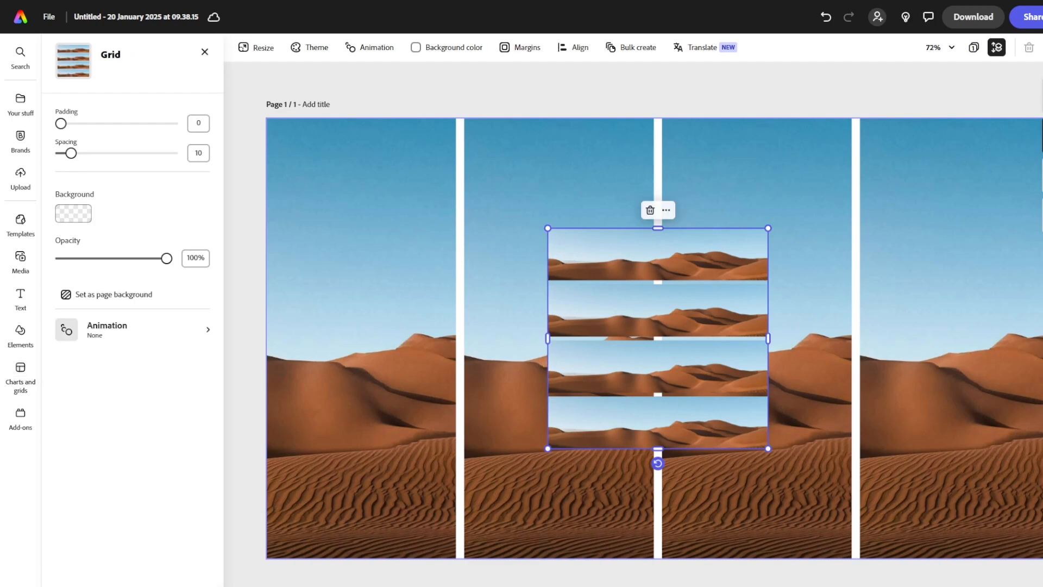
left_click_drag(710, 302, 429, 188)
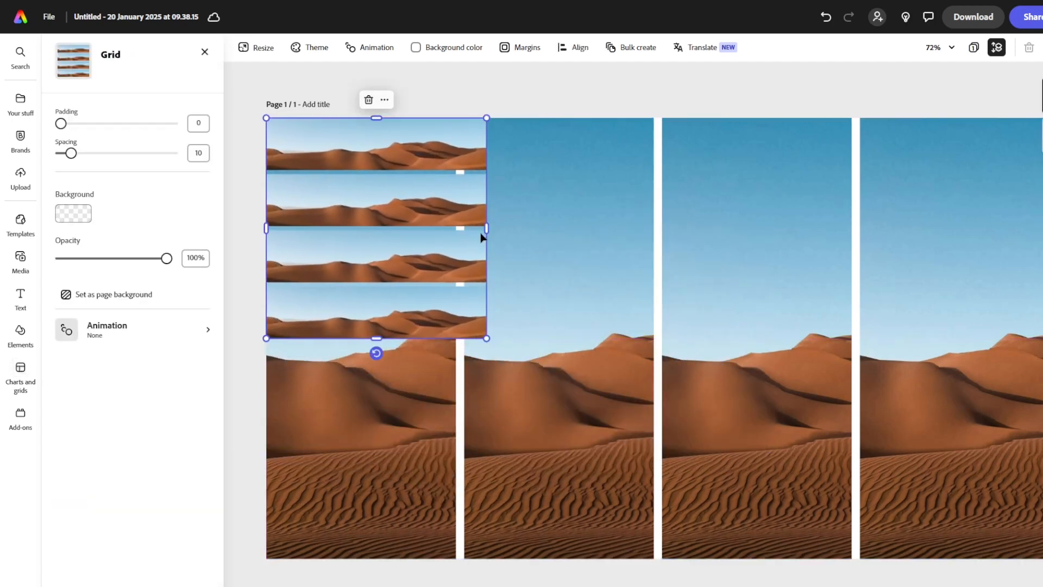
left_click_drag(486, 228, 1040, 239)
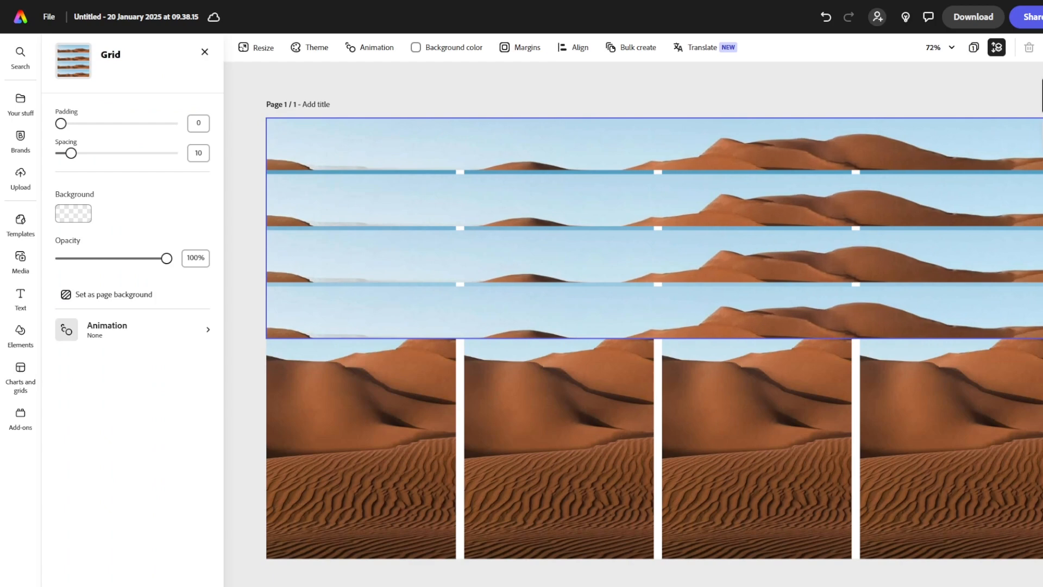
left_click_drag(656, 349, 657, 559)
left_click(722, 571)
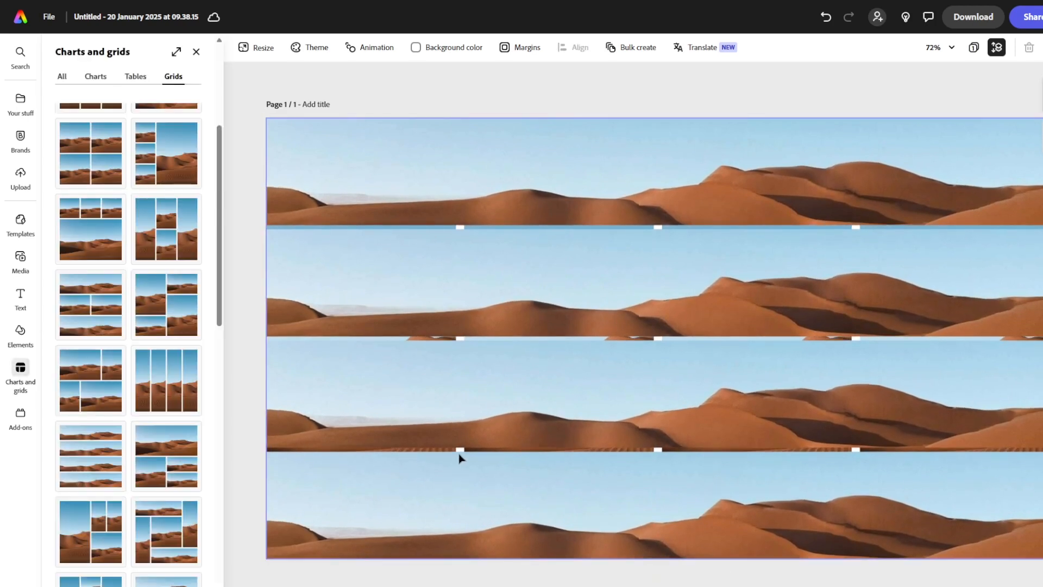